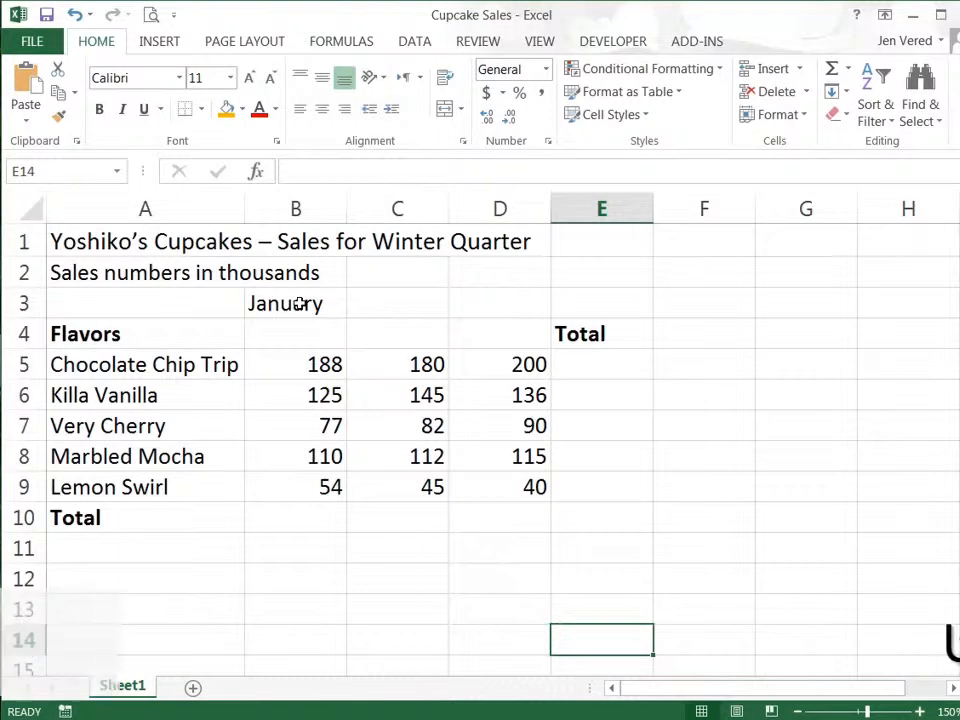
Autofill the month series from January in B3 across to D3
left_click(299, 306)
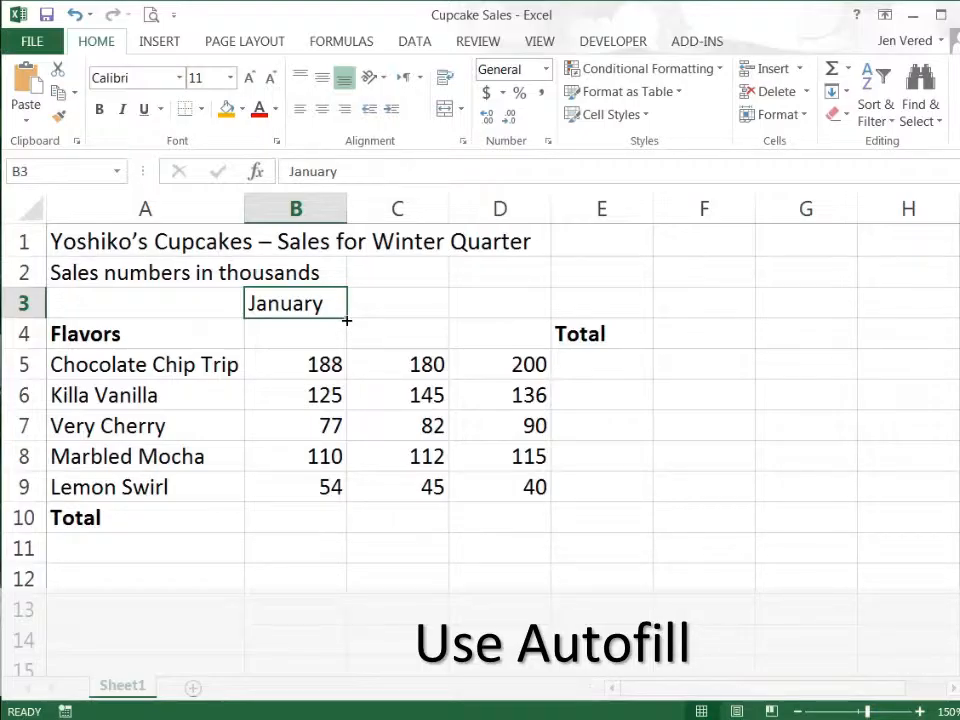
left_click_drag(346, 320, 534, 311)
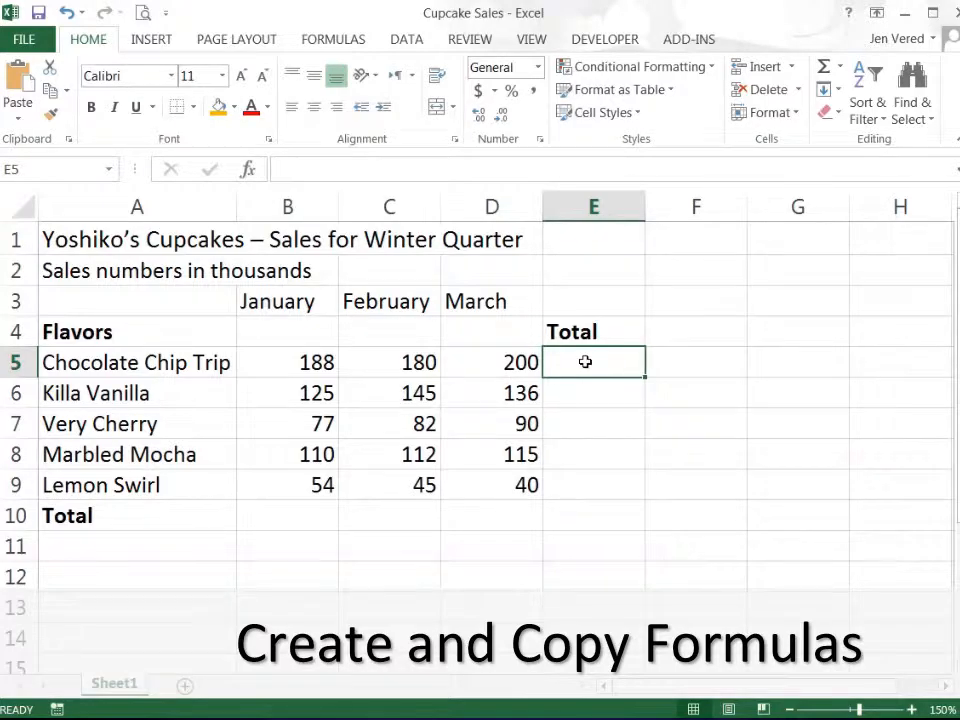
Enter the formula =B5+C5+D5 in E5 to total Chocolate Chip Trip sales, and review it
type("=")
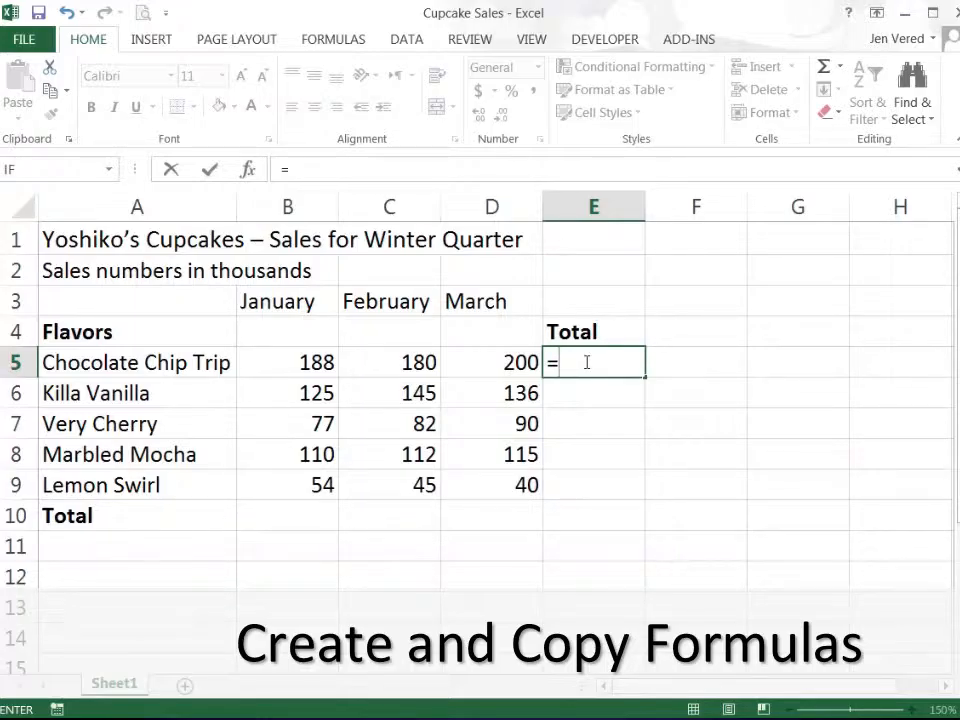
type("b5+")
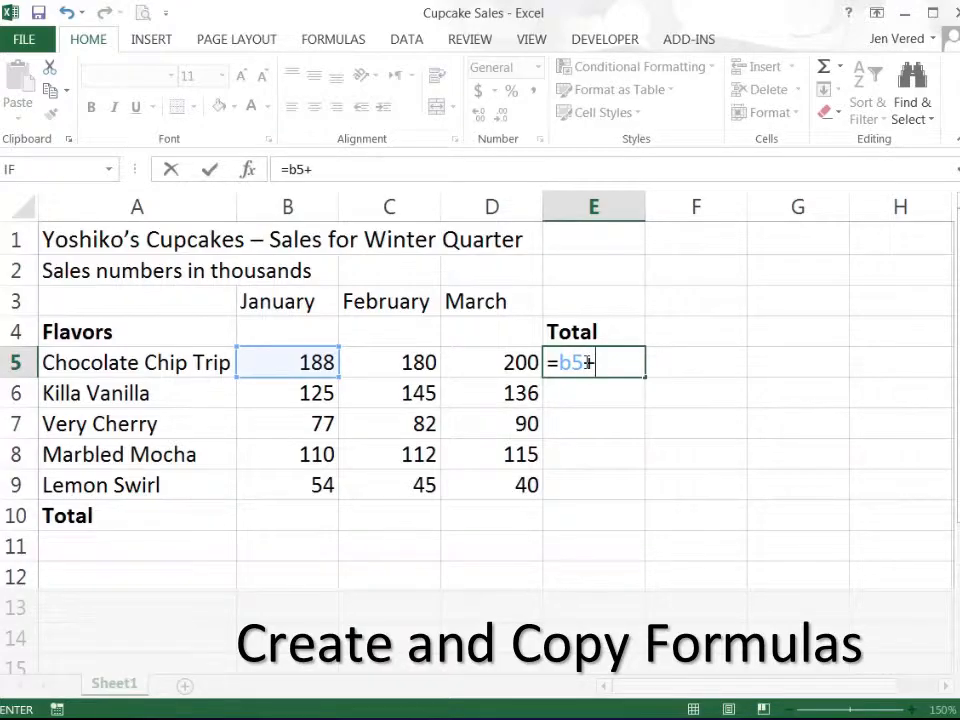
type("c5+")
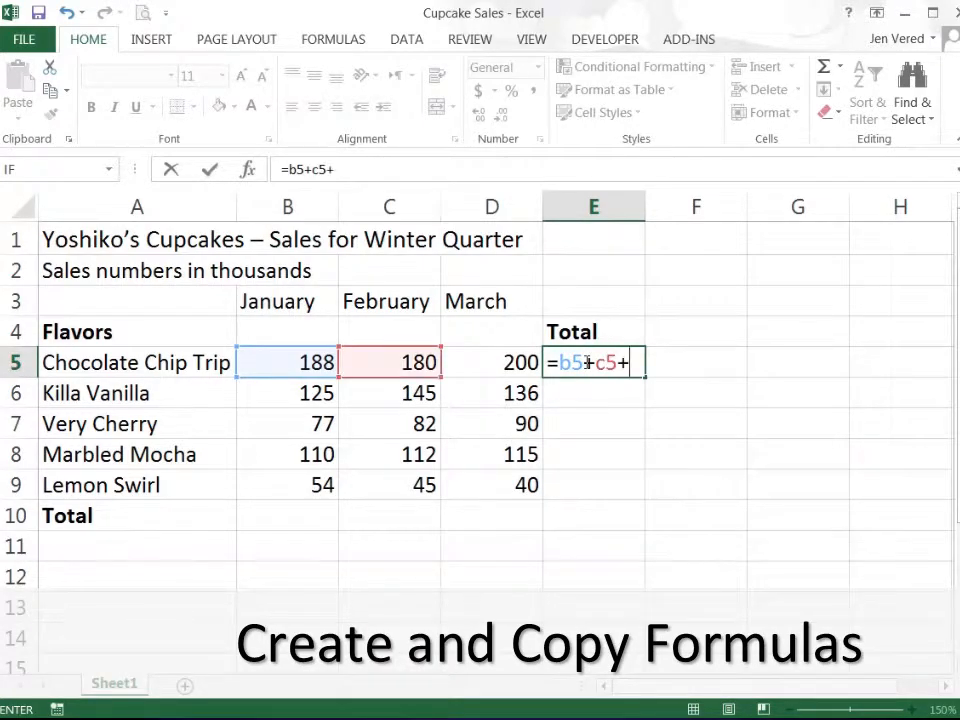
type("d5")
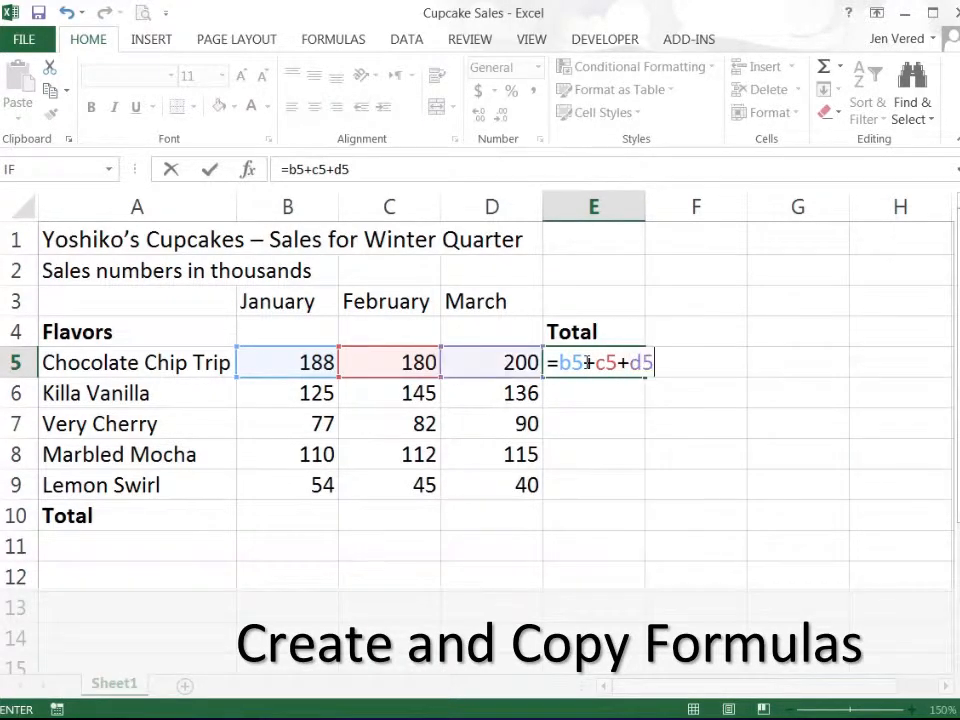
key("Return")
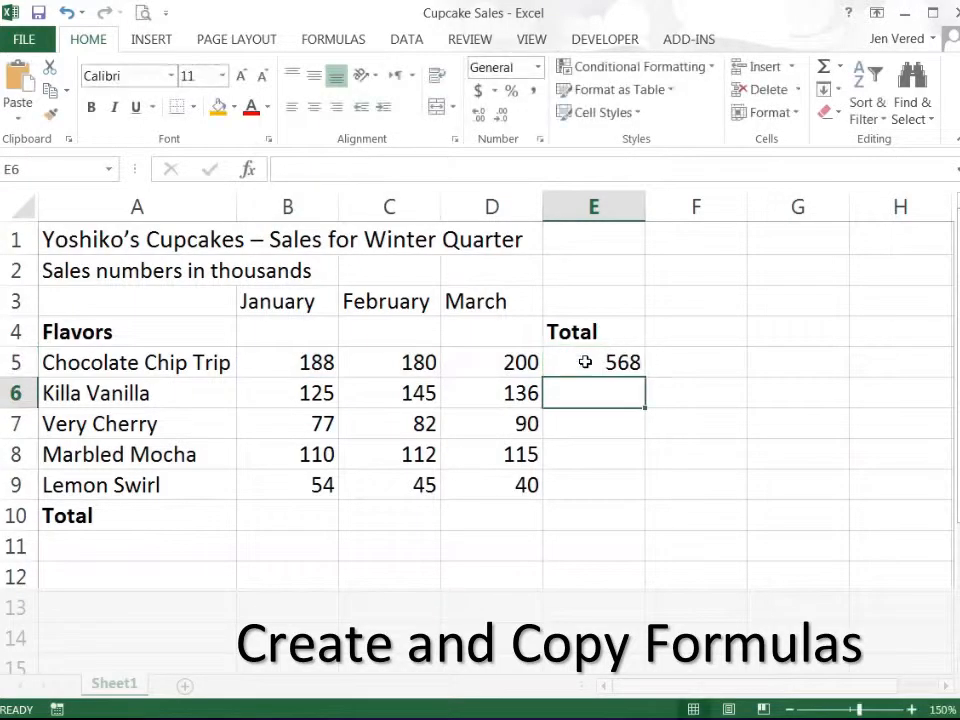
left_click(585, 362)
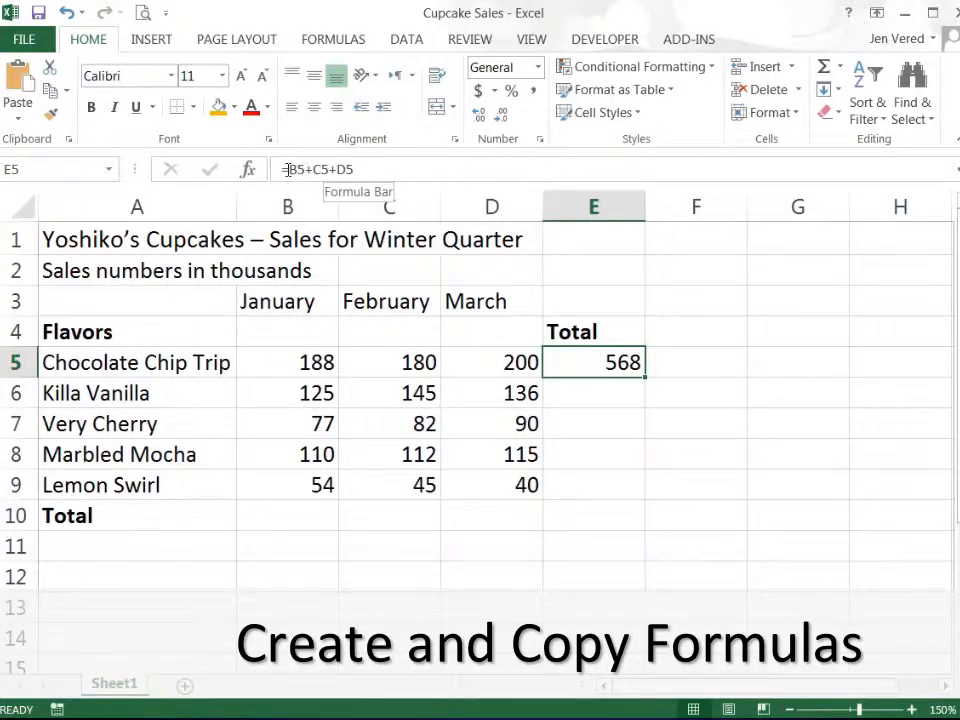
Enter the formula =SUM(B6:D6) in E6 to total Killa Vanilla sales, and review it
left_click(561, 397)
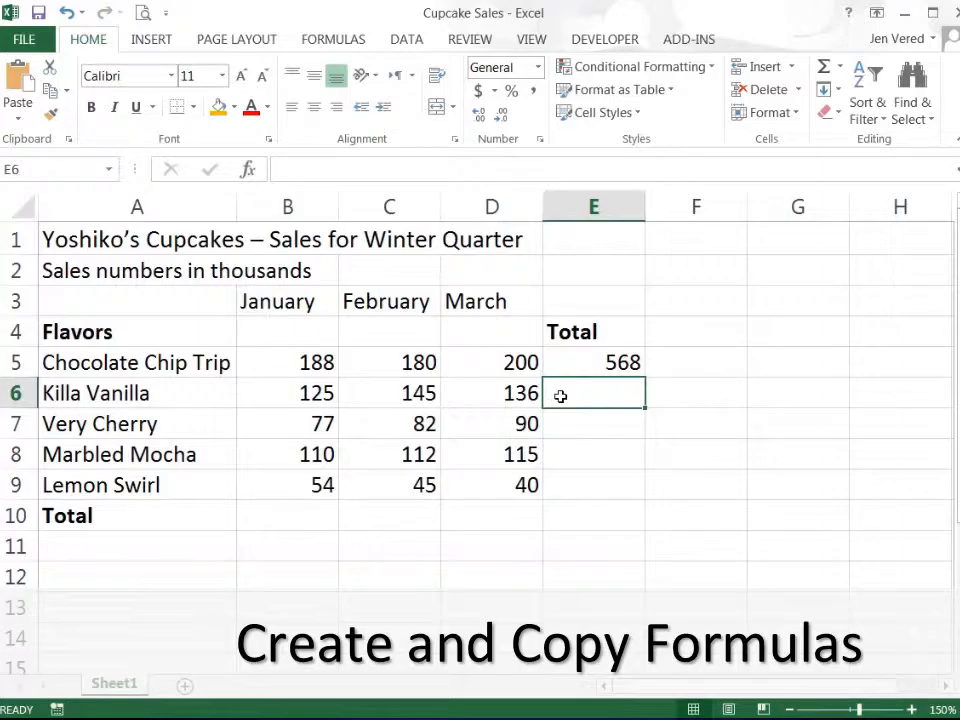
type("=")
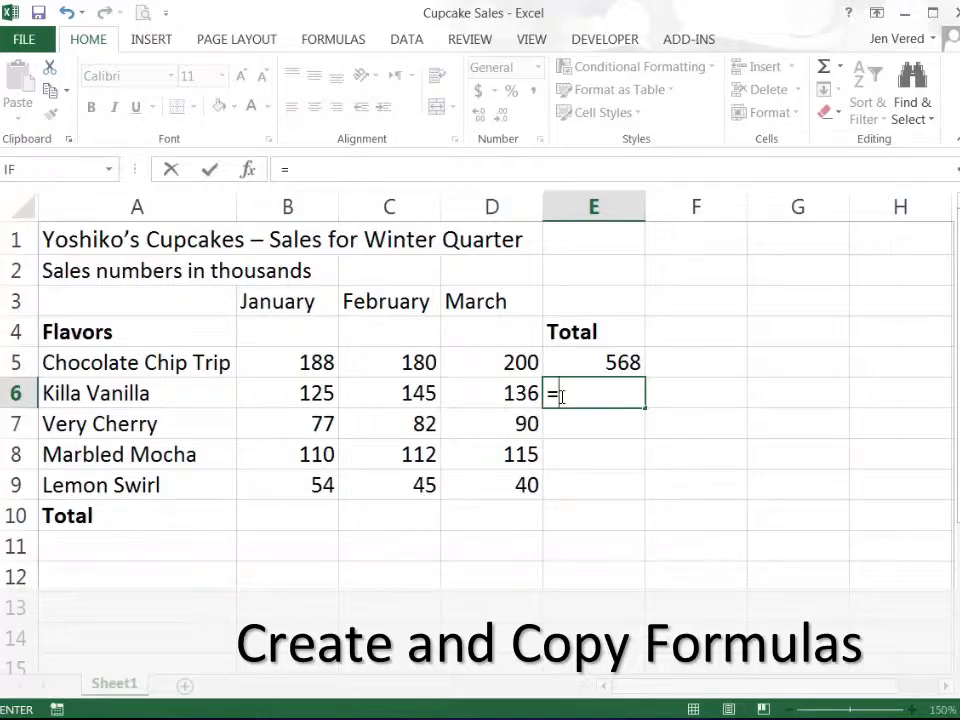
type("sum")
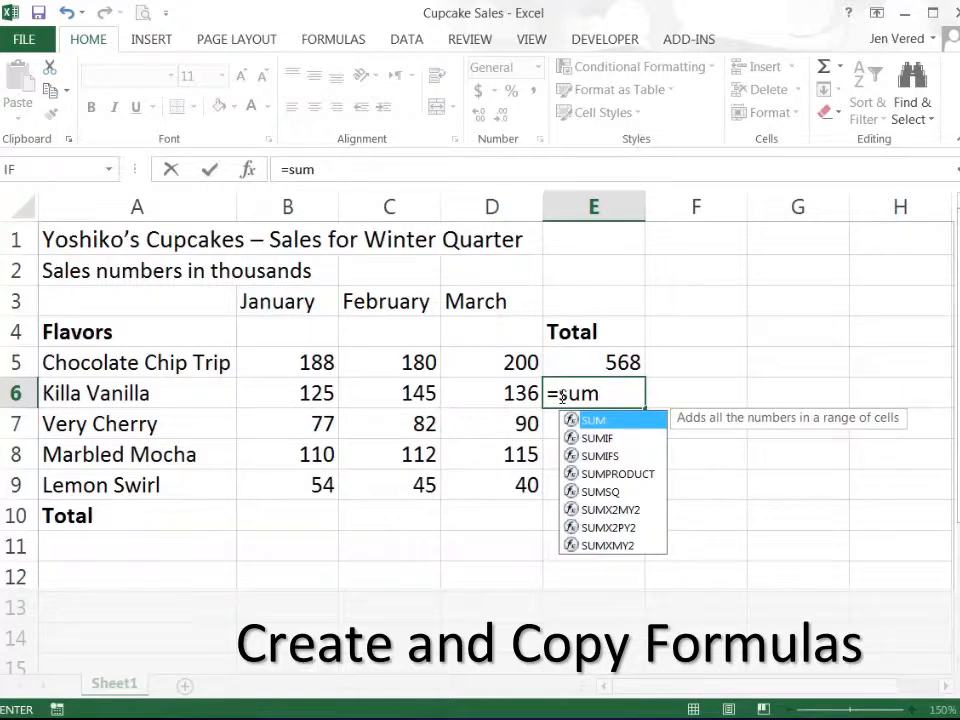
type("(")
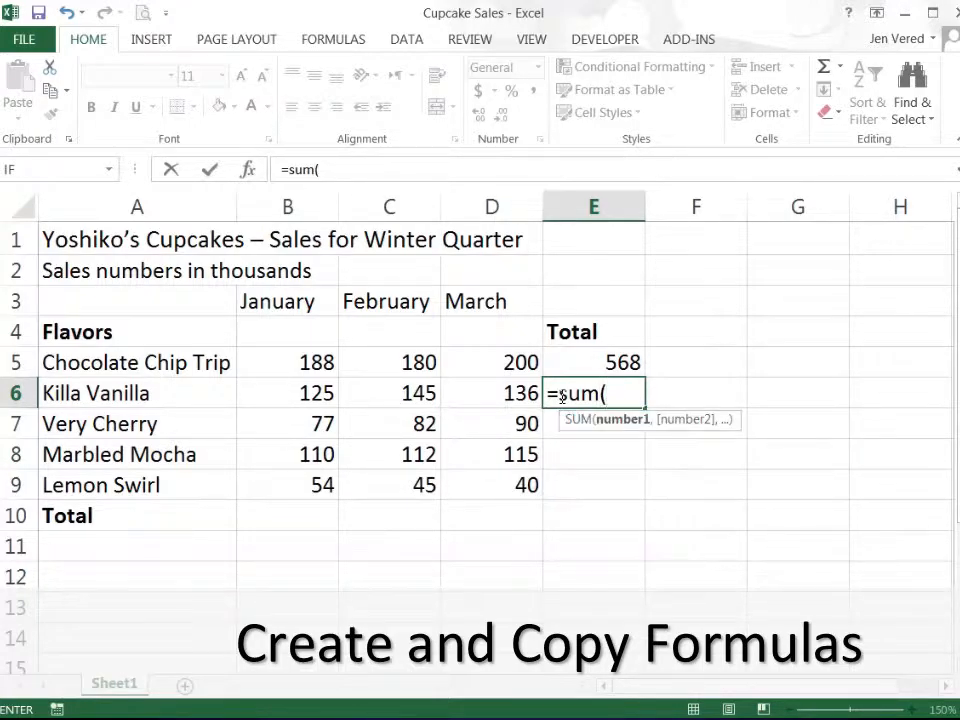
type("b")
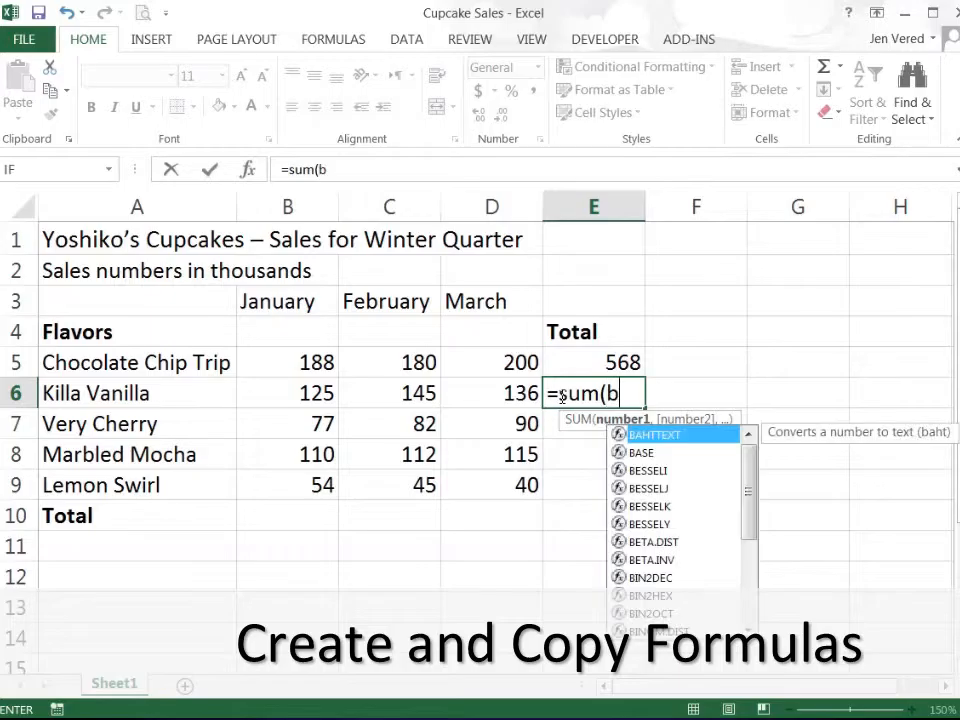
type("6:")
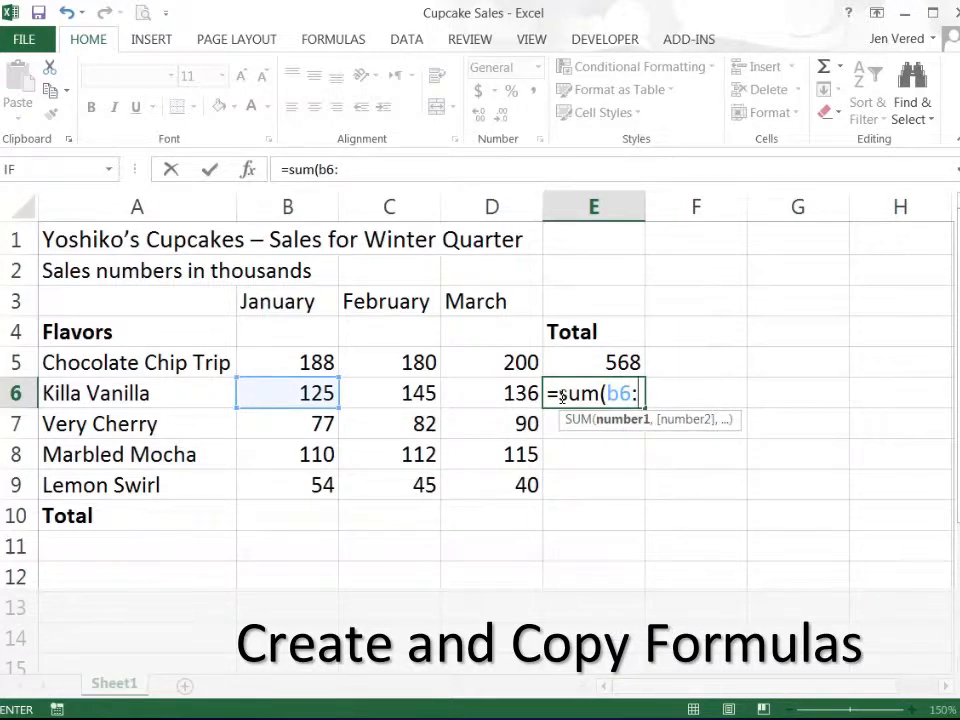
type("d6")
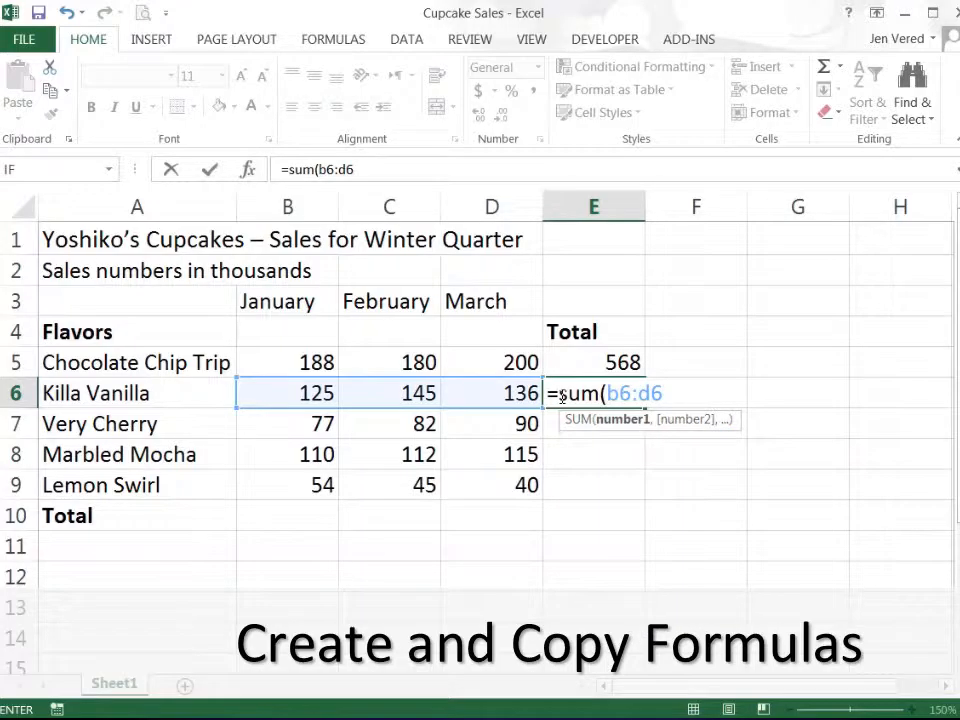
type(")")
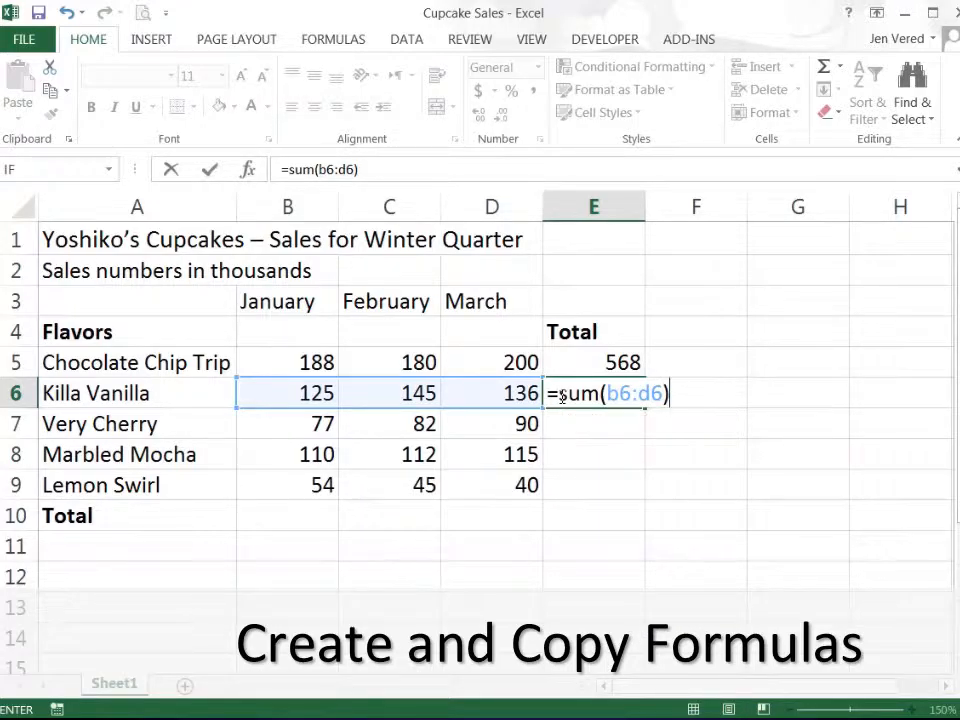
key("Return")
left_click(563, 395)
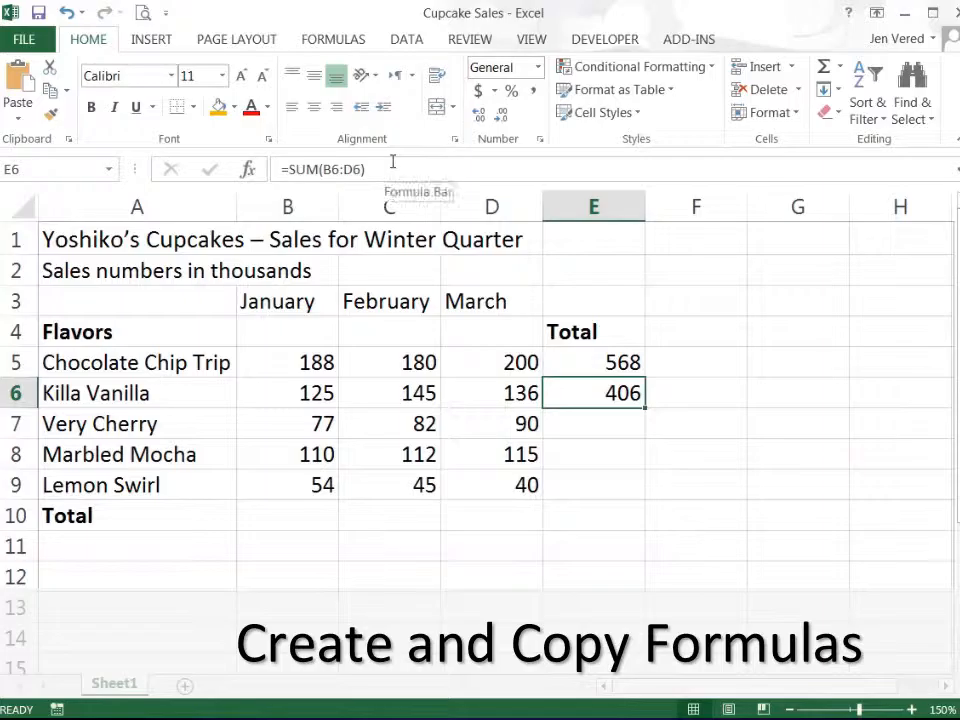
Clear the formulas from E5 and E6
left_click_drag(607, 360, 608, 393)
key("Delete")
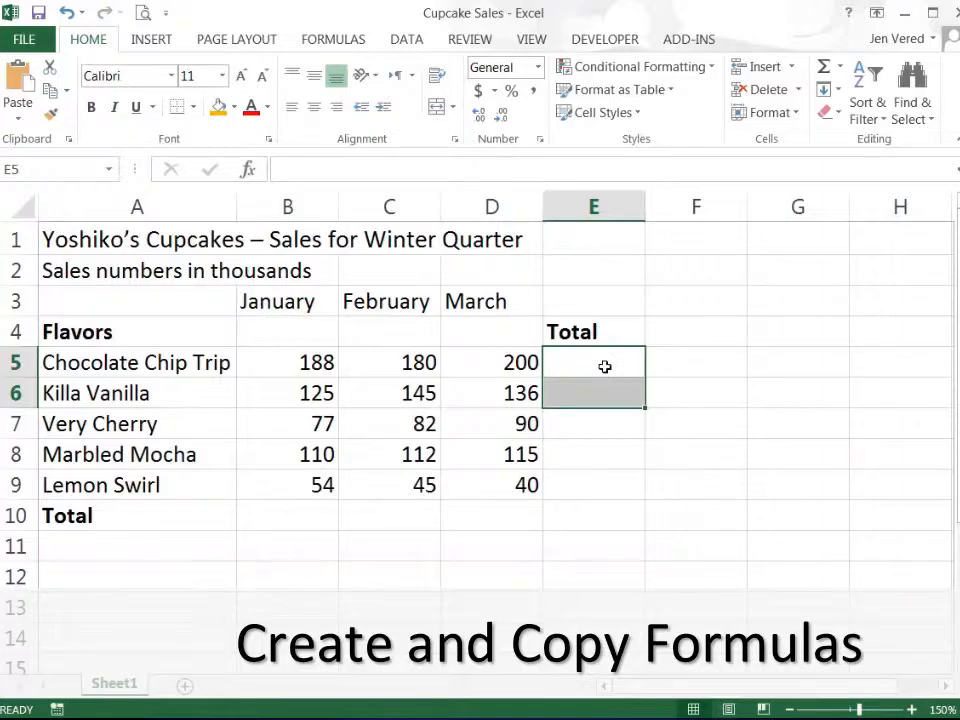
Total Chocolate Chip Trip sales in E5 with AutoSum over the range B5:D5
left_click(605, 366)
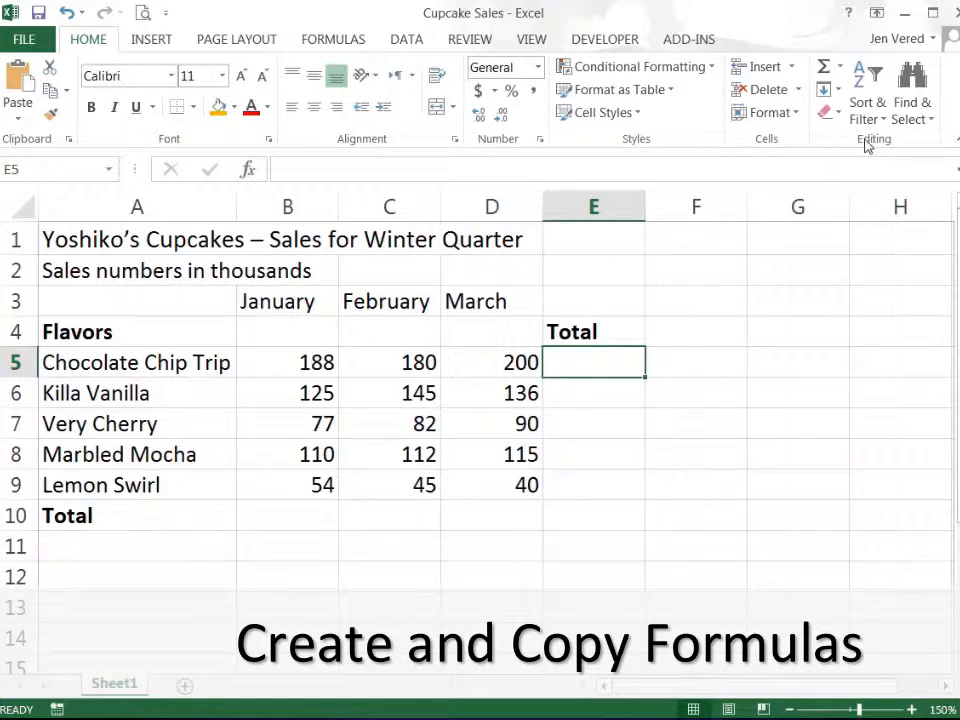
left_click(826, 75)
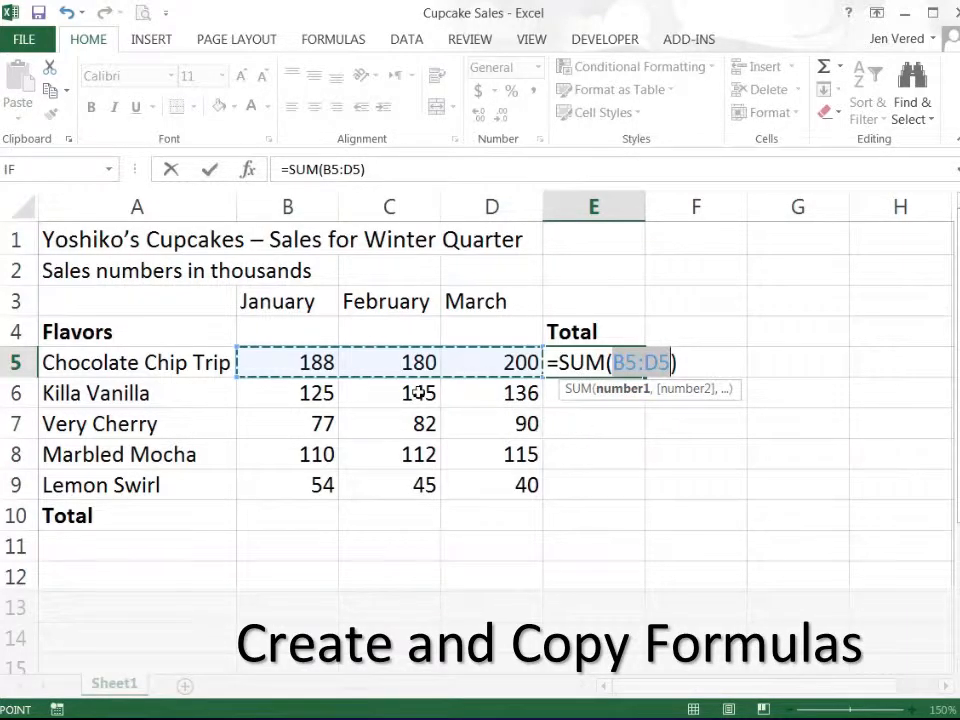
left_click_drag(401, 369, 401, 476)
left_click_drag(302, 369, 463, 366)
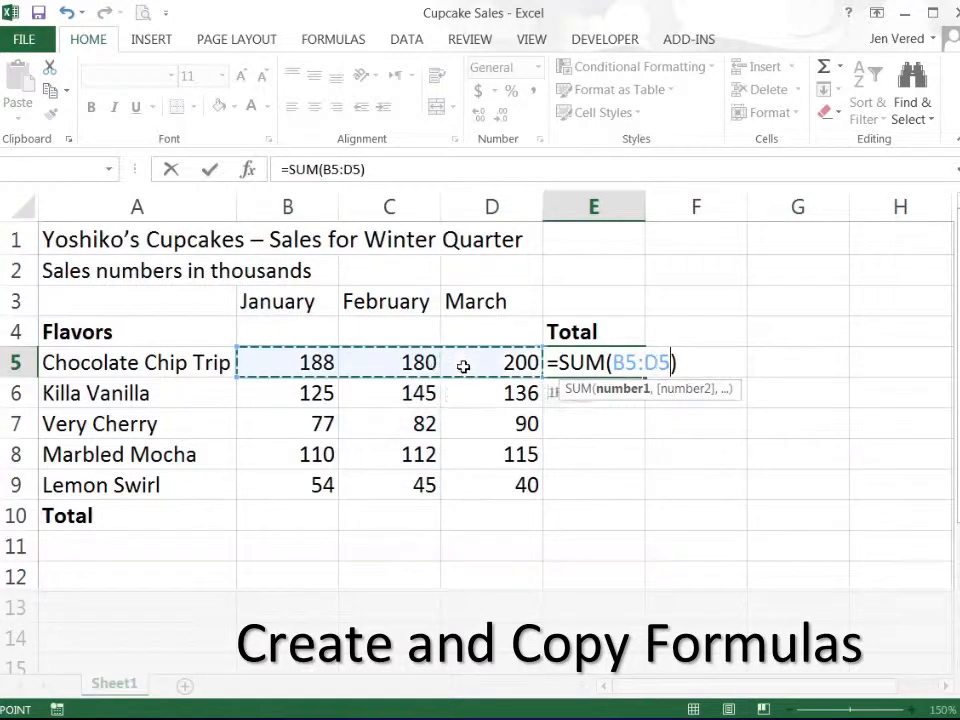
left_click_drag(399, 360, 420, 456)
left_click(316, 433)
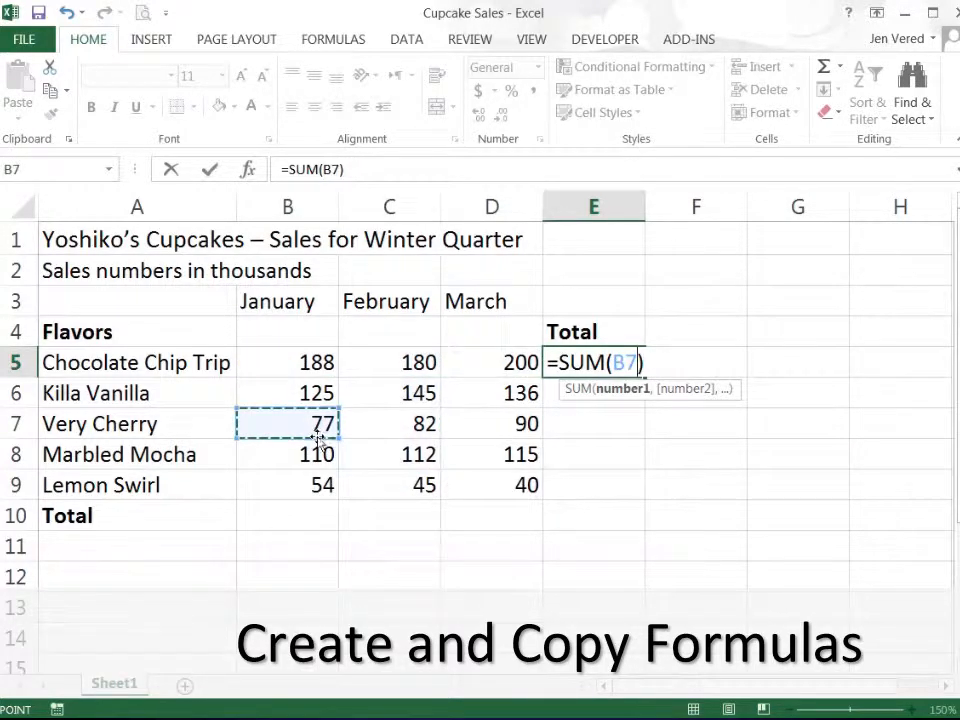
left_click_drag(272, 366, 499, 364)
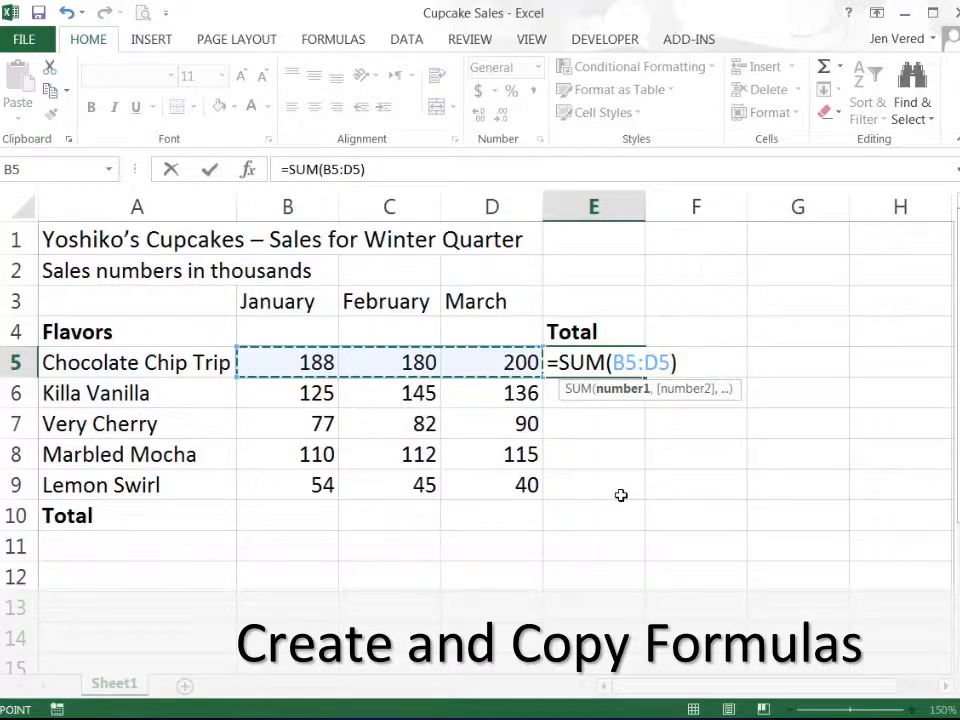
key("Return")
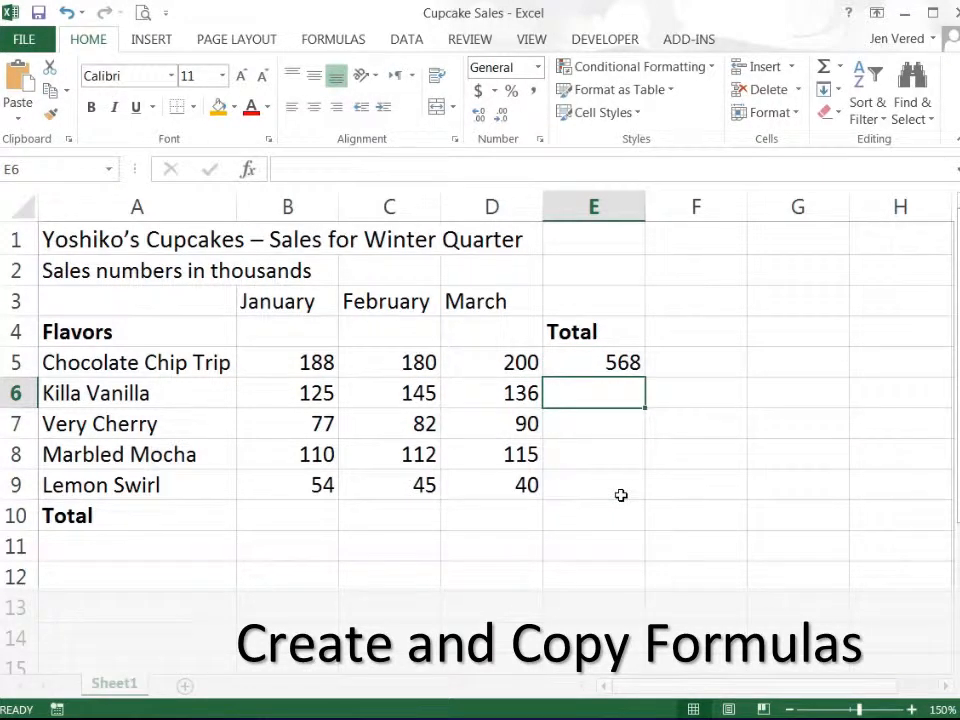
left_click(596, 370)
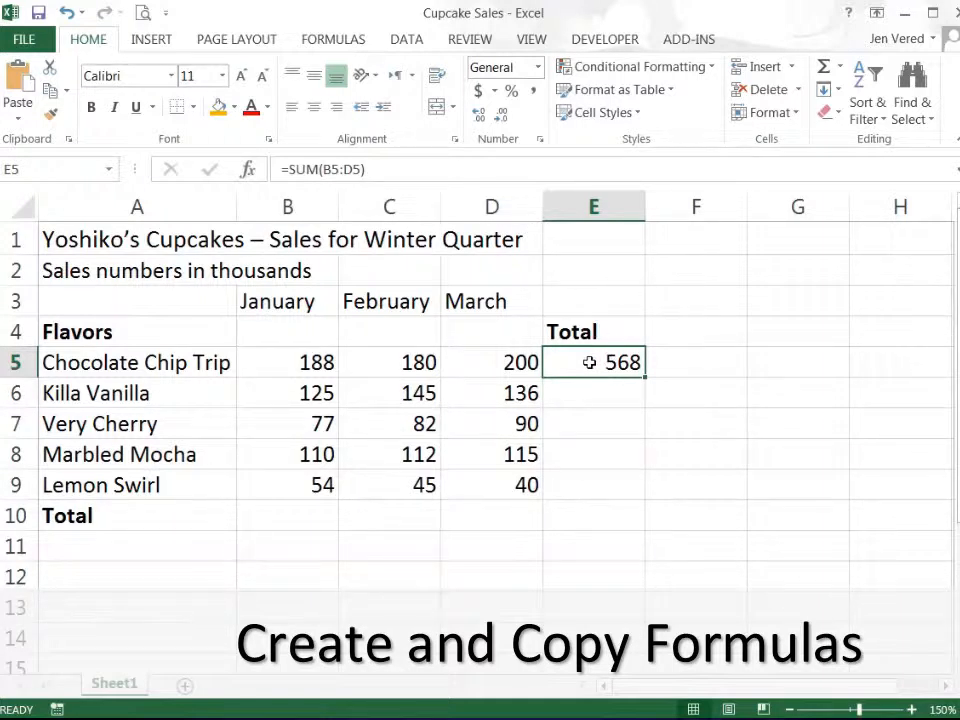
Total the January sales in B10 with AutoSum over the range B5:B9
left_click(291, 515)
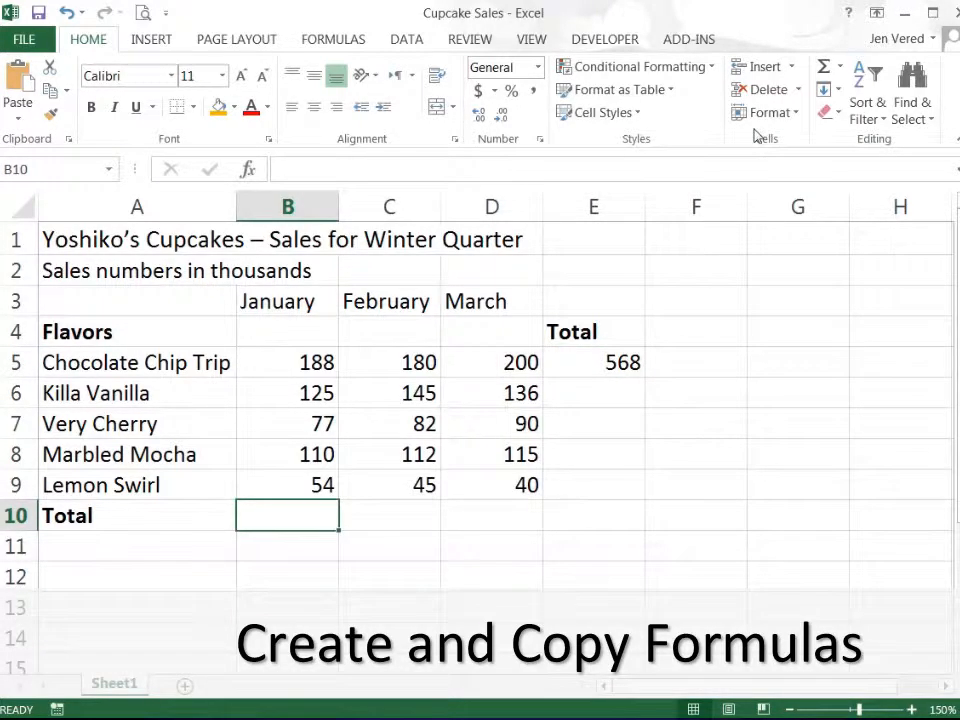
left_click(826, 66)
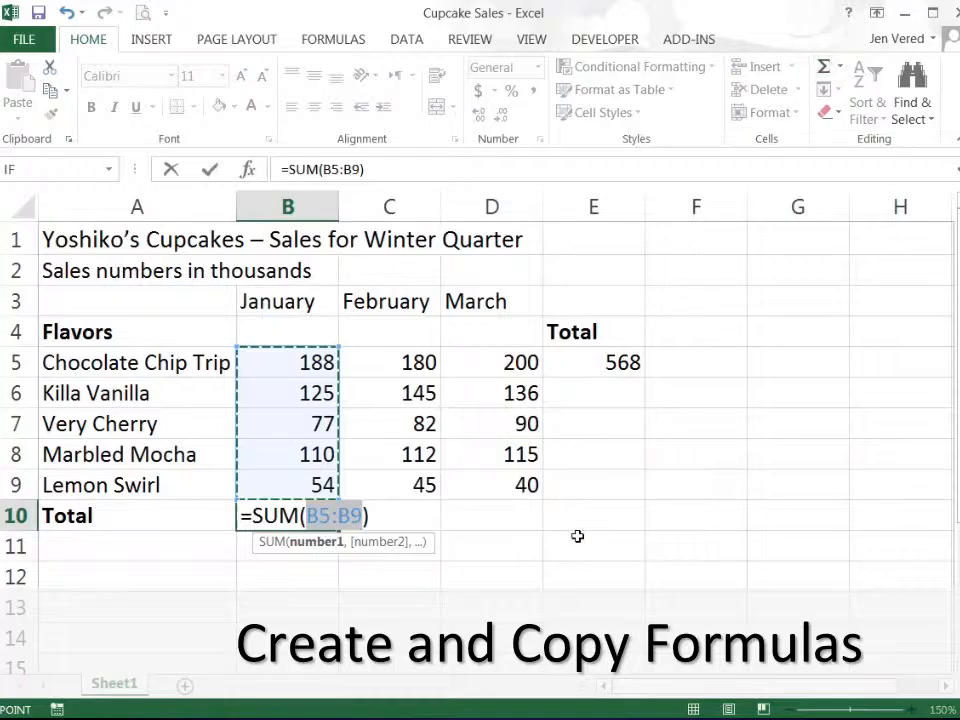
key("Return")
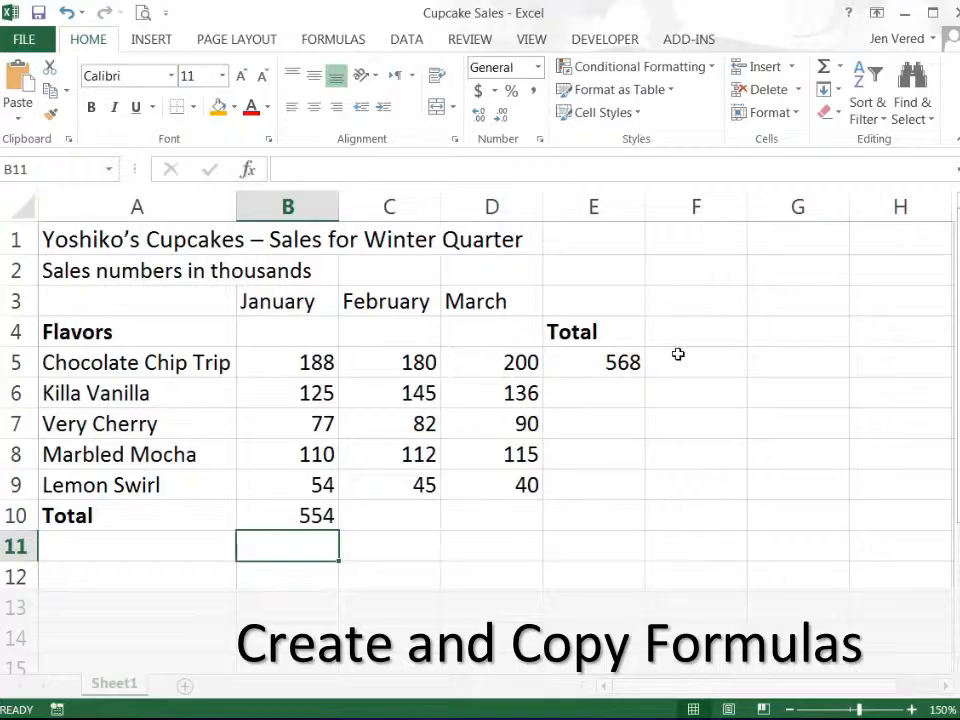
Copy the SUM formula in E5 down through E9 with the fill handle
left_click(609, 366)
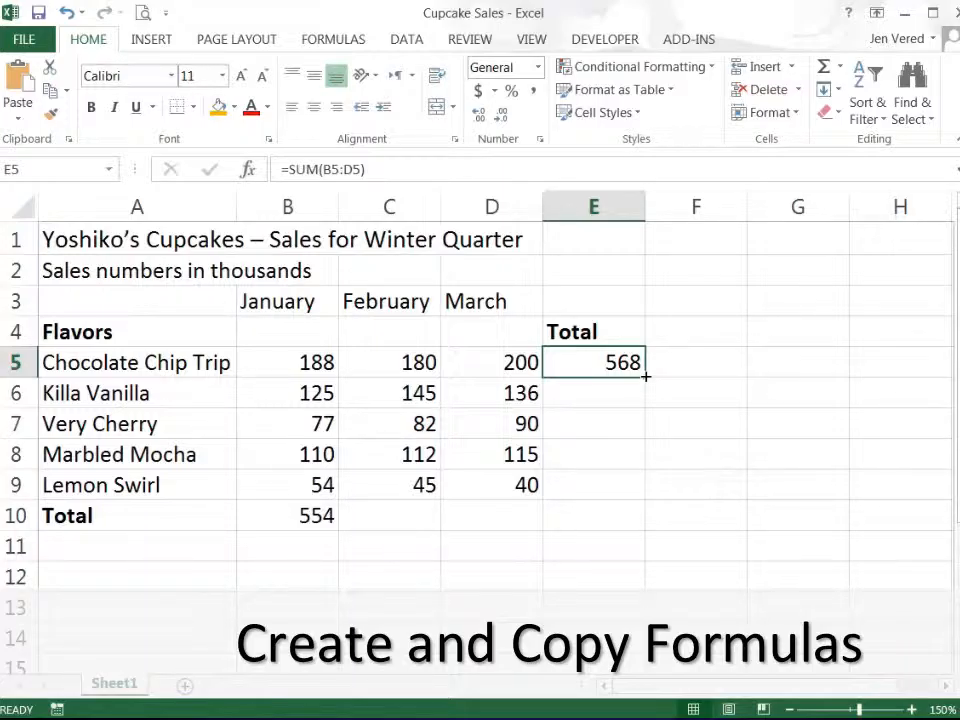
left_click_drag(646, 376, 646, 376)
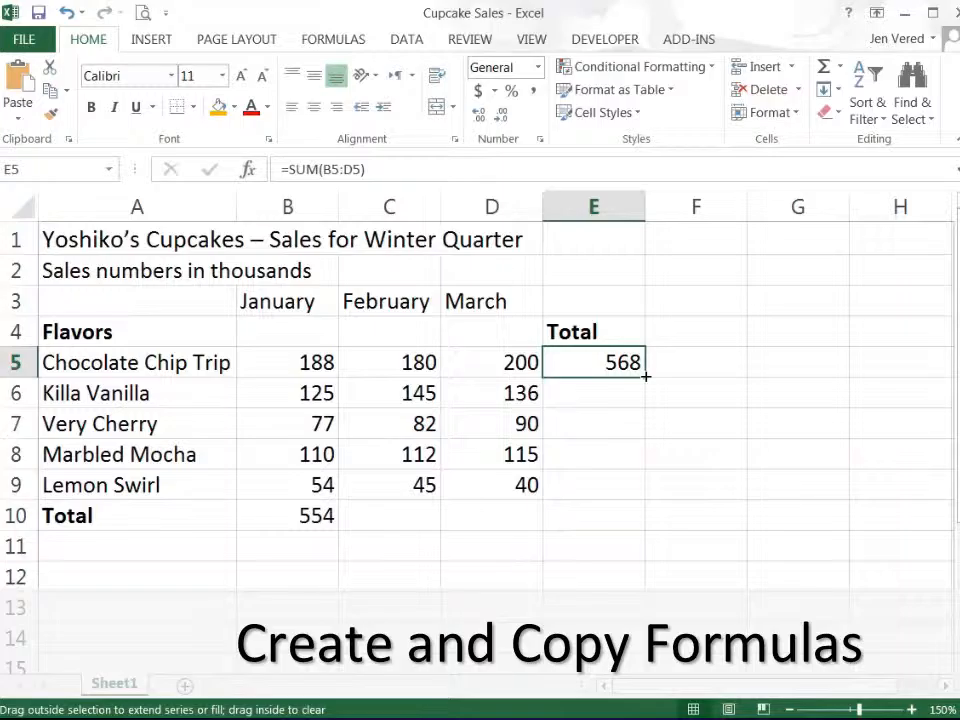
left_click_drag(646, 376, 628, 497)
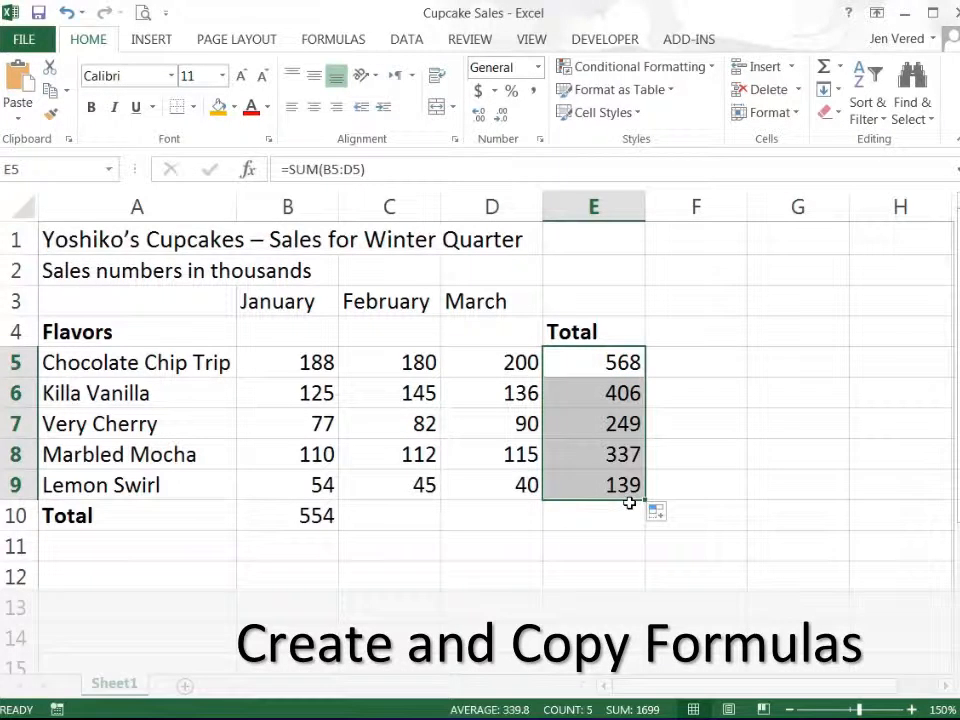
Examine the copied formulas in E6 through E9 to check their row references
left_click(615, 424)
left_click(607, 400)
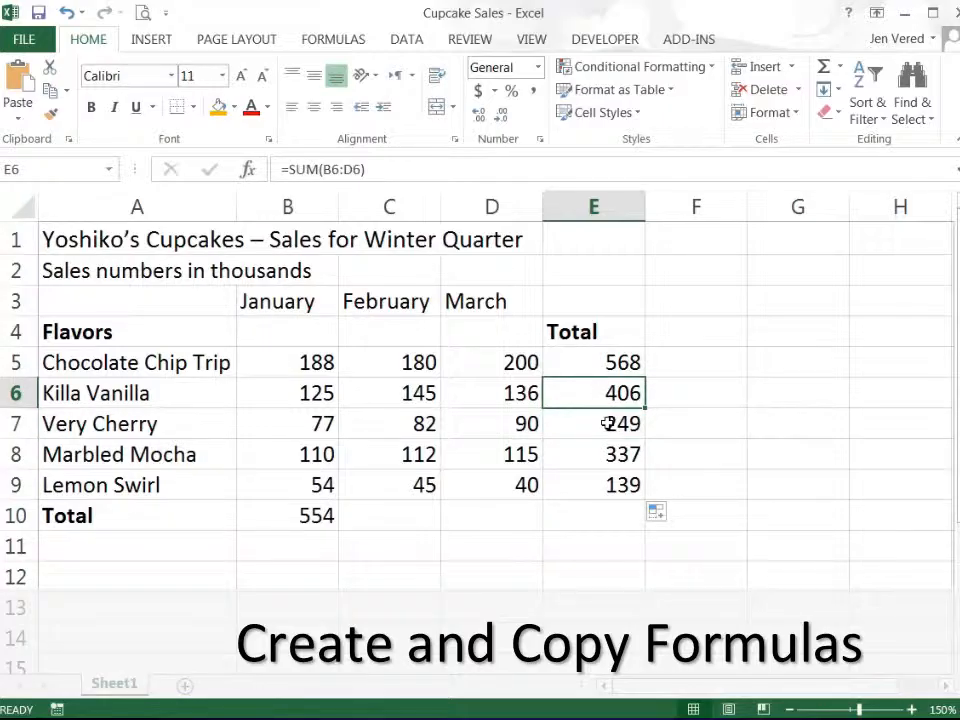
left_click(606, 430)
left_click(601, 452)
left_click(597, 477)
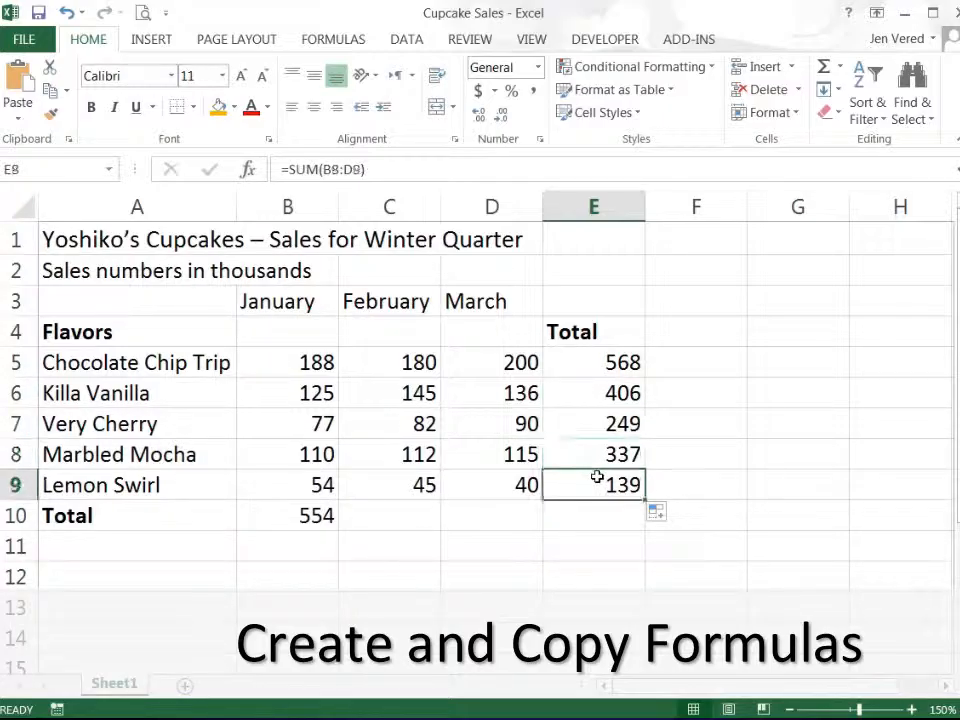
left_click(594, 452)
left_click(594, 414)
left_click(593, 393)
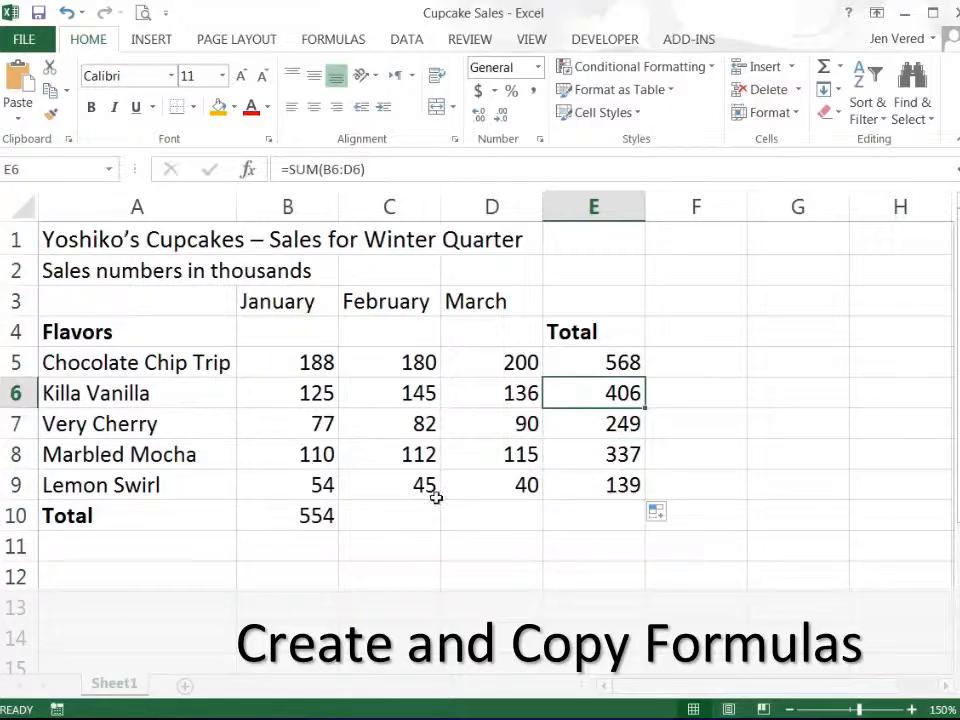
Copy the January total formula in B10 across through E10, and check the column references of the copies
left_click(325, 522)
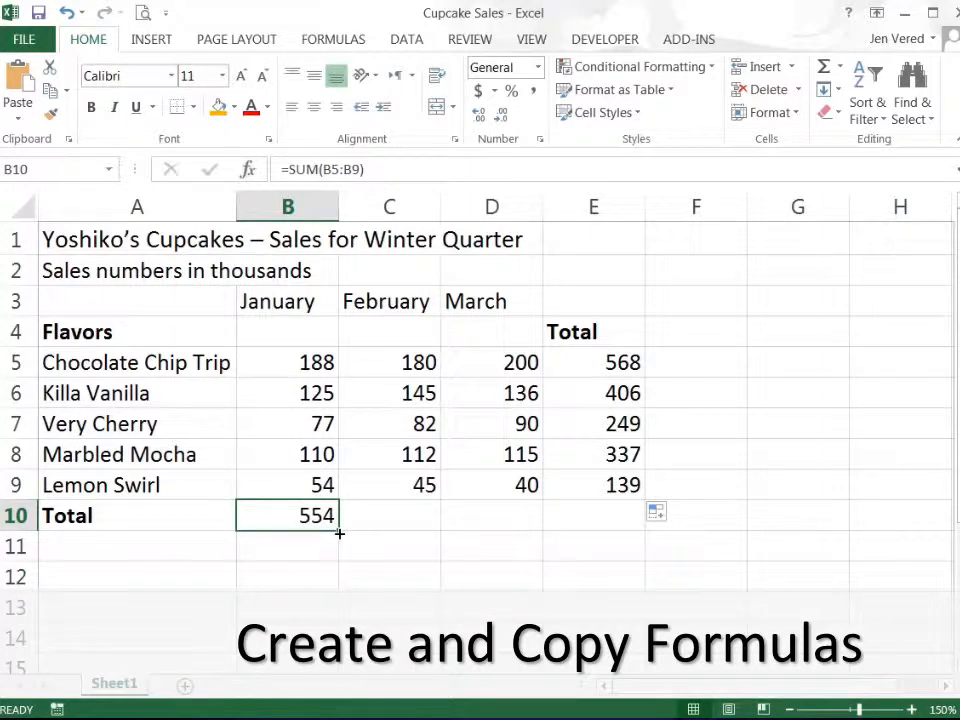
left_click_drag(339, 533, 609, 518)
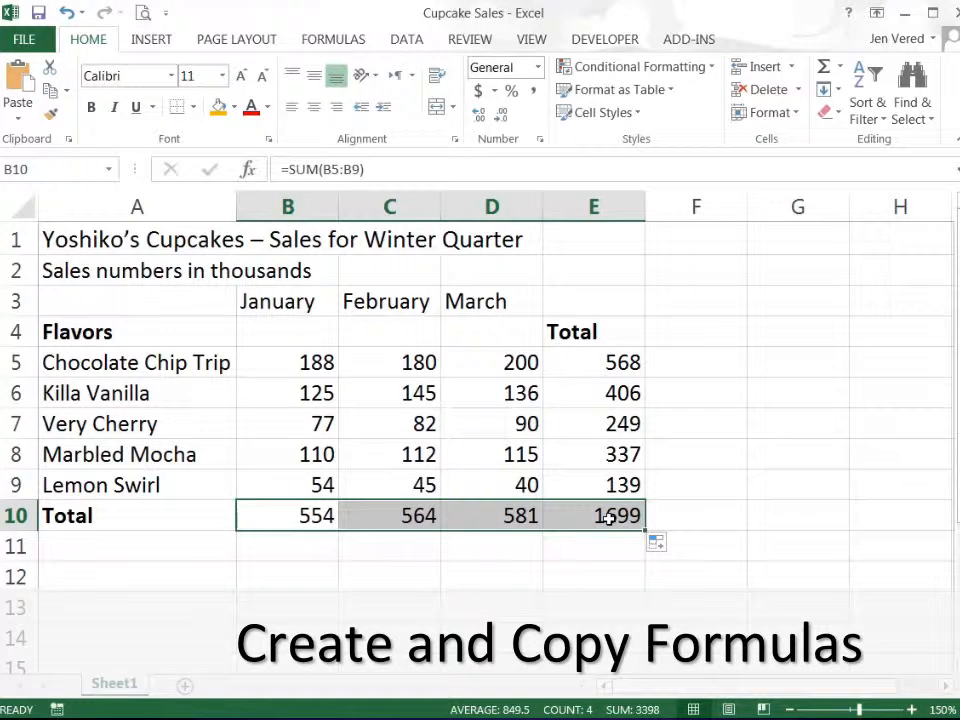
left_click(360, 527)
left_click(474, 523)
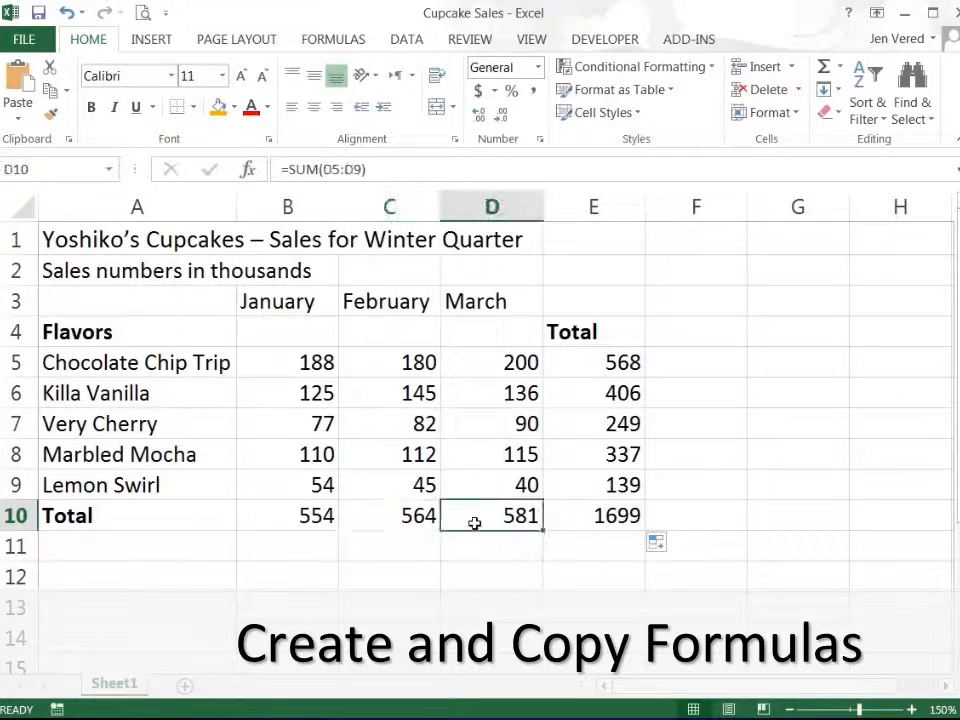
left_click(570, 520)
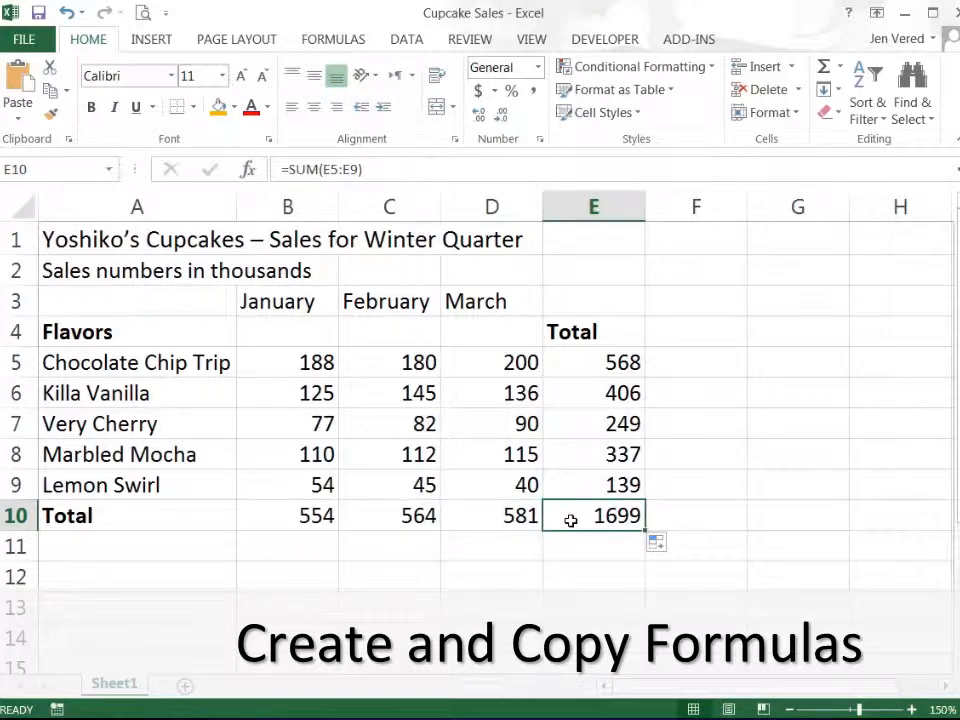